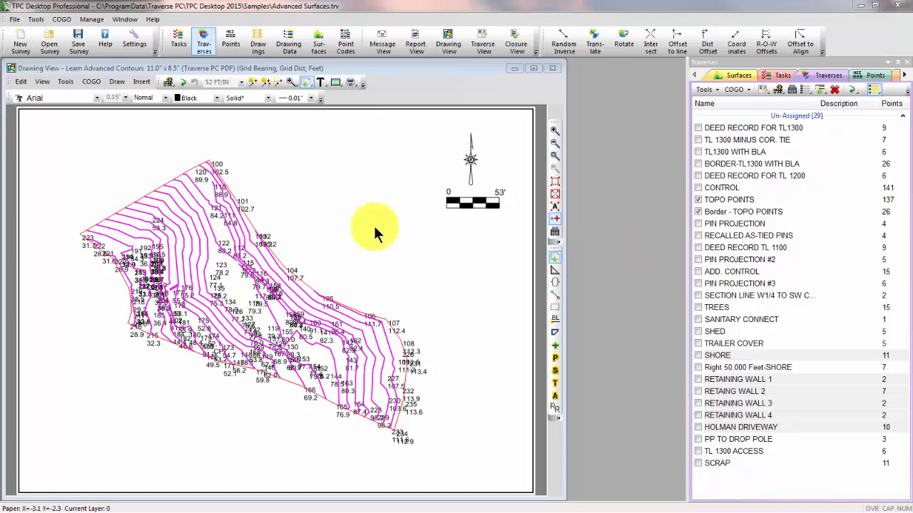
Zoom into the surface's northern corner and enable drawing of the TIN and breaklines in the TOPO POINTS surface settings
left_click(550, 157)
left_click(164, 157)
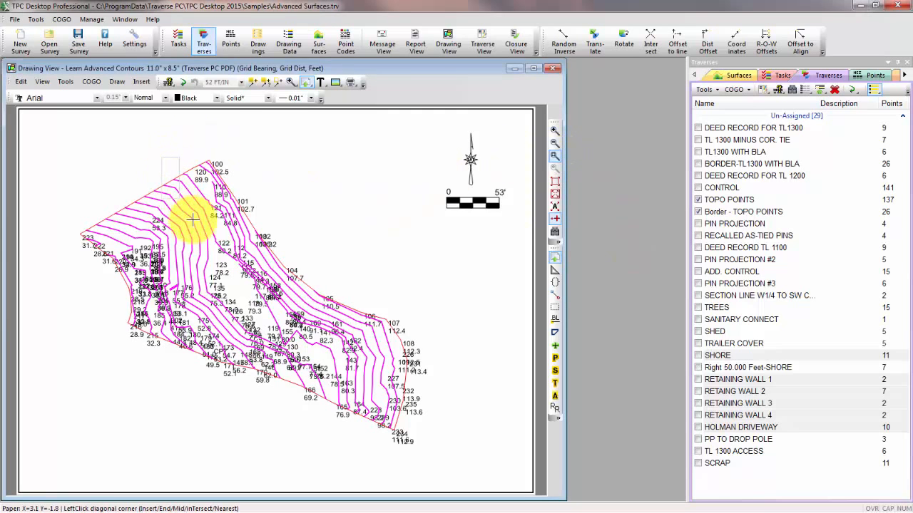
left_click(292, 275)
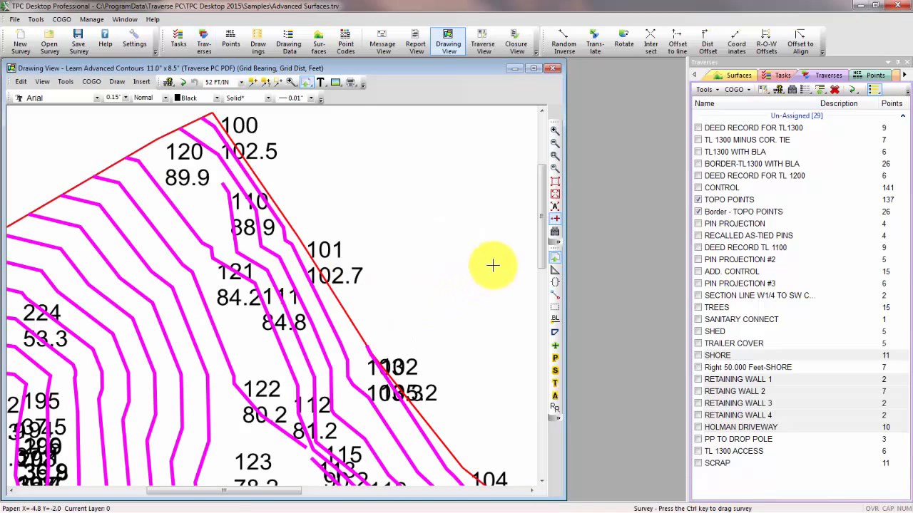
left_click(554, 228)
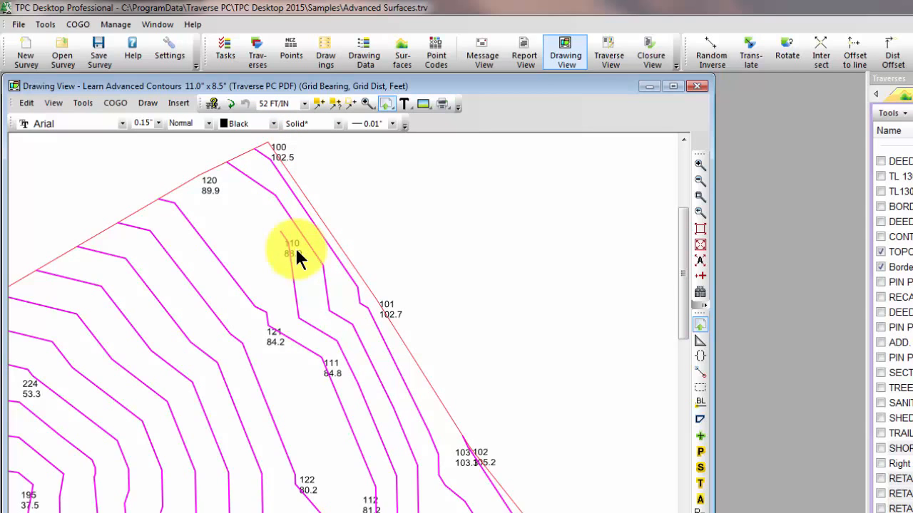
mouse_move(338, 362)
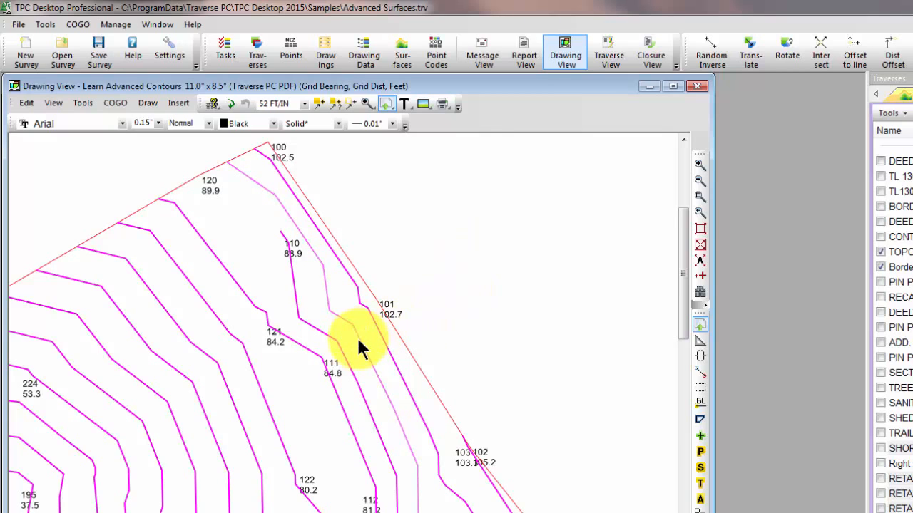
mouse_move(360, 343)
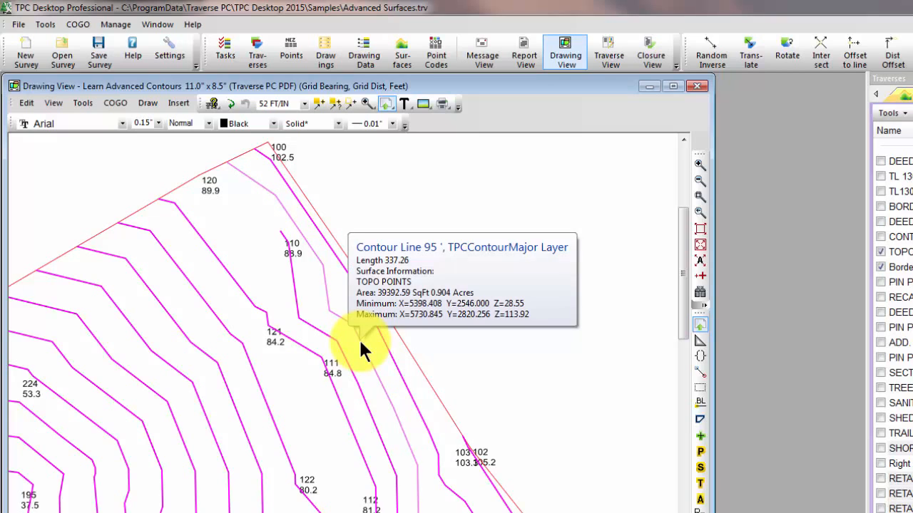
double_click(359, 338)
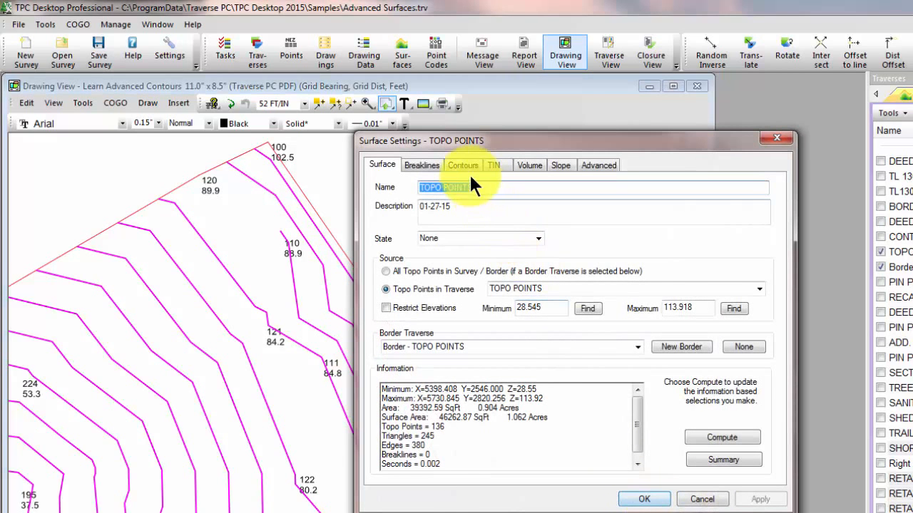
left_click(469, 165)
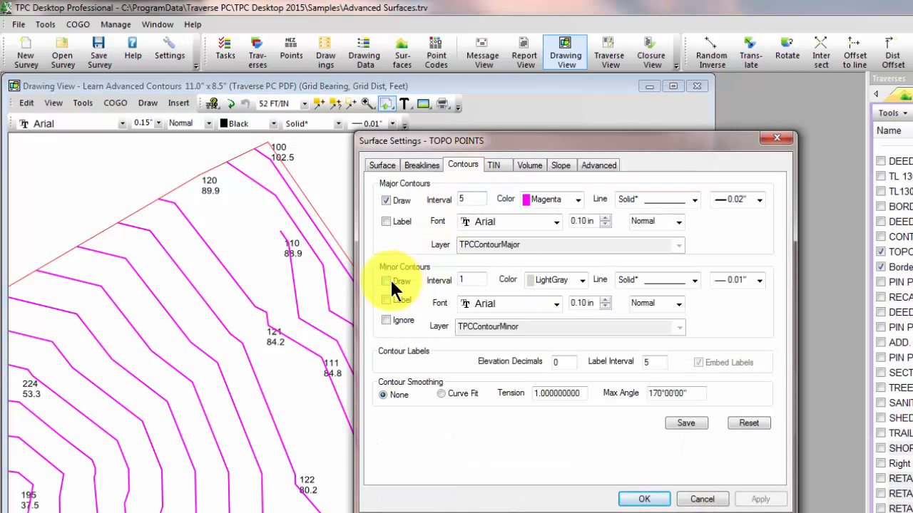
left_click(493, 162)
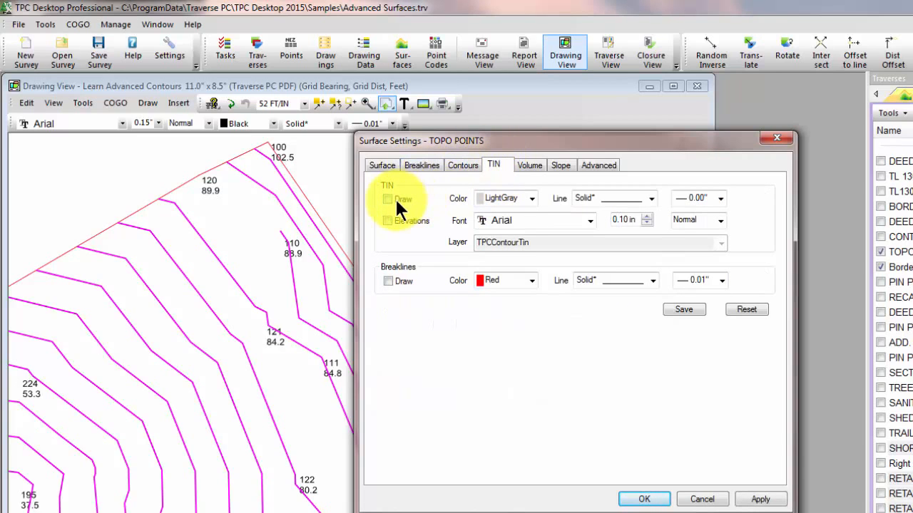
left_click(394, 198)
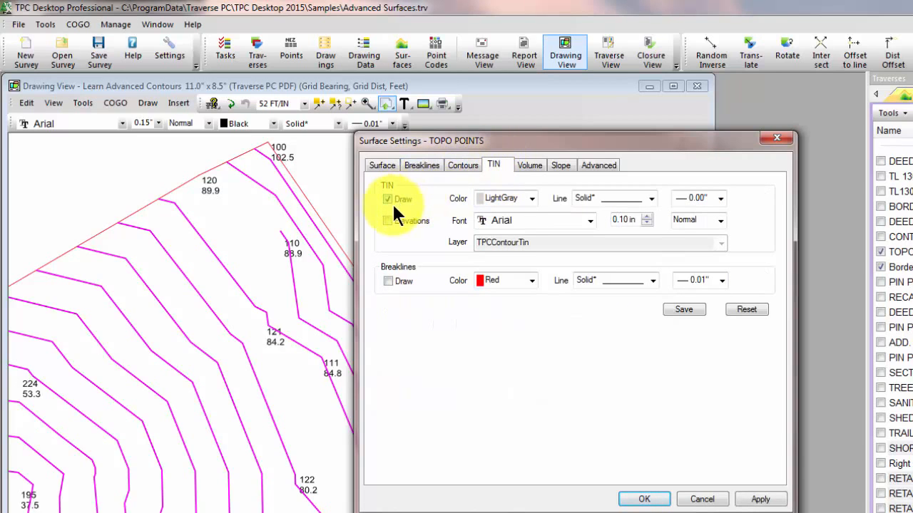
left_click(389, 281)
left_click(643, 499)
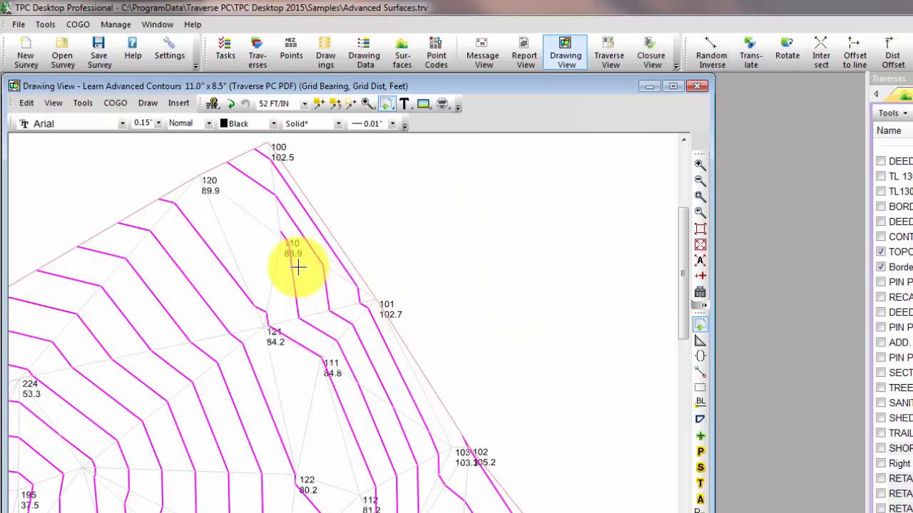
Turn off Manual Recompute in the surface's Surface Tools options
double_click(316, 339)
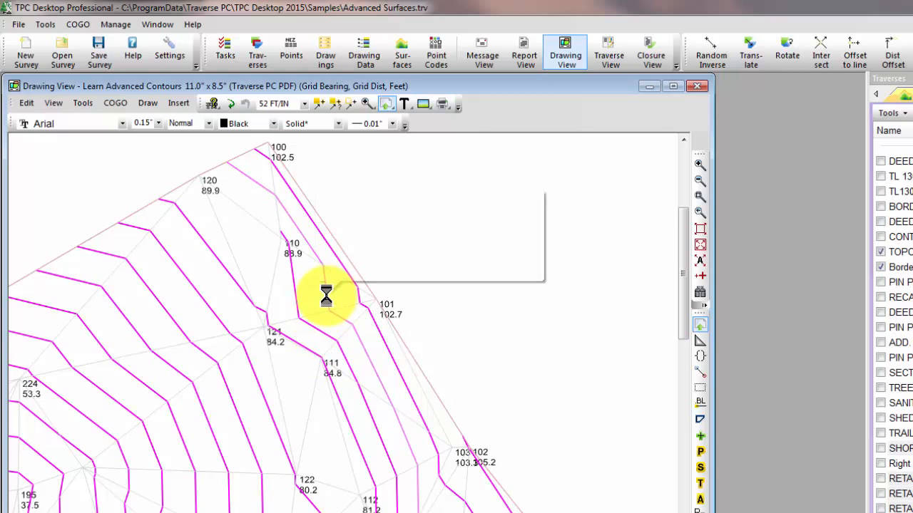
right_click(328, 302)
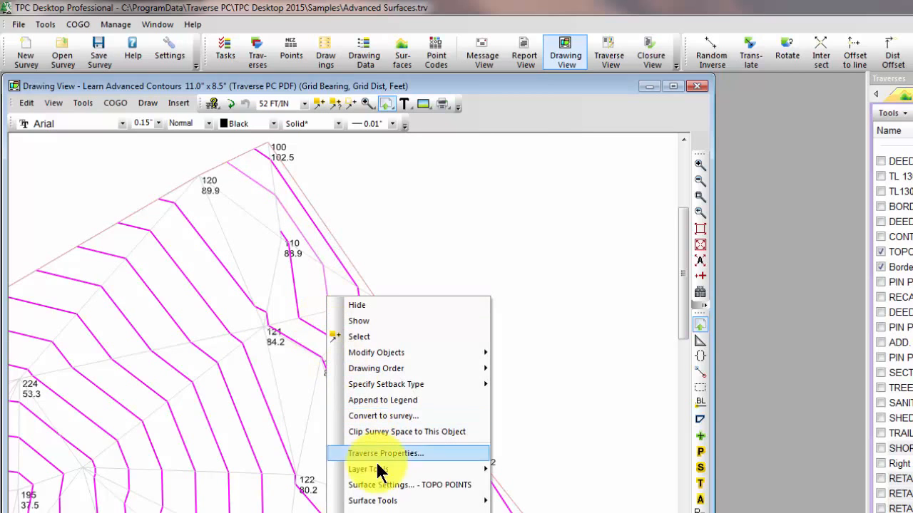
mouse_move(376, 501)
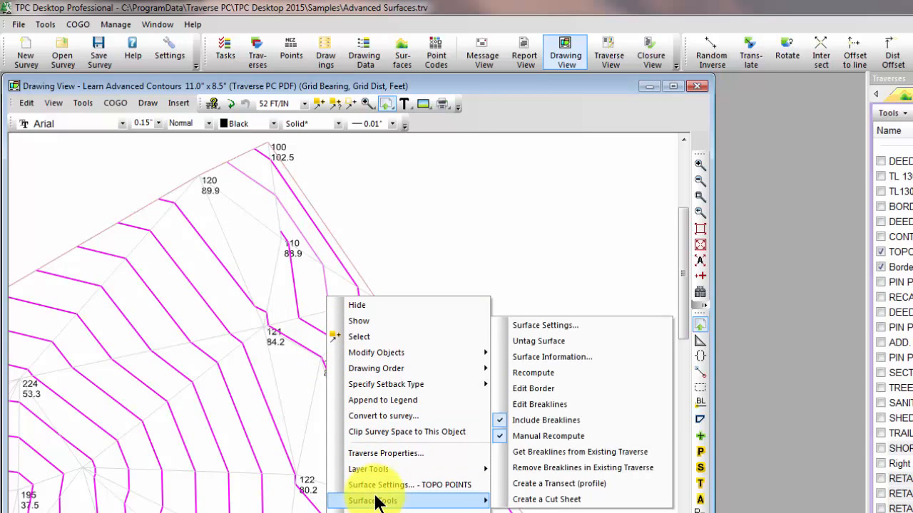
left_click(526, 437)
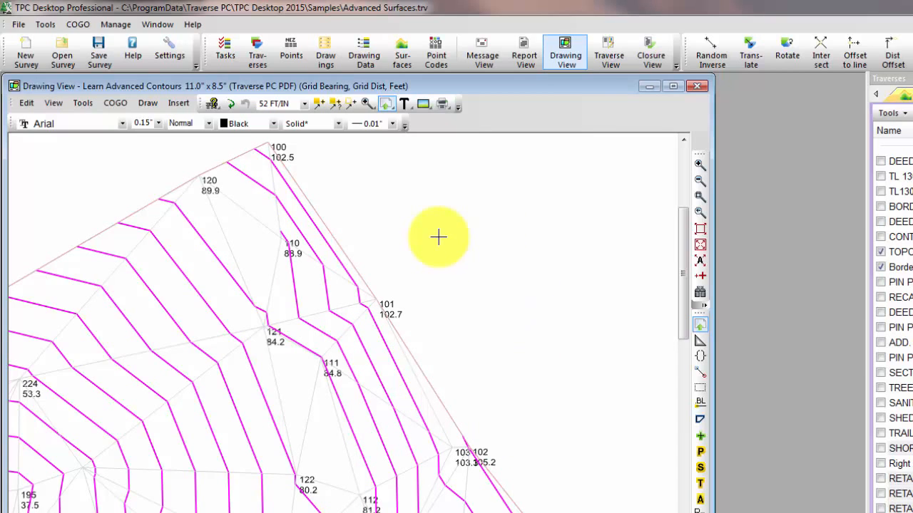
Add a breakline between points 110 and 111 with Edit Breaklines, recomputing the surface during edits
mouse_move(297, 241)
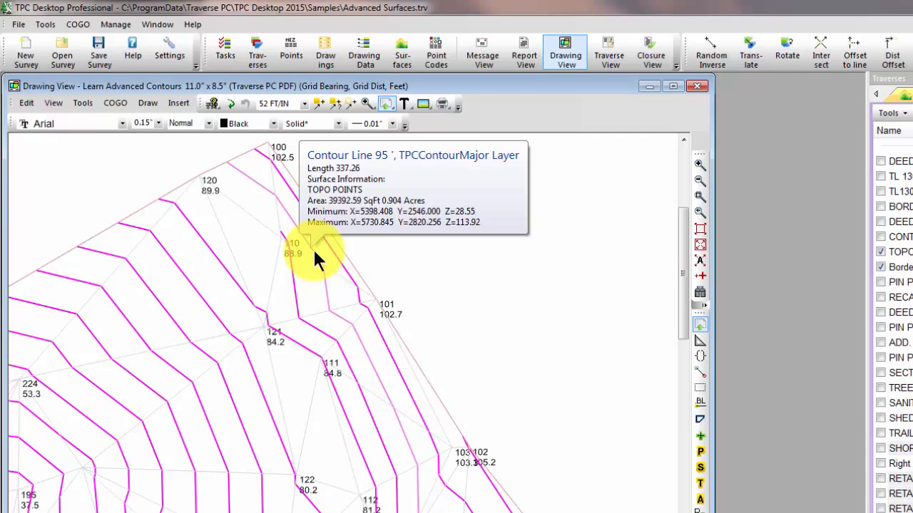
right_click(314, 250)
mouse_move(375, 462)
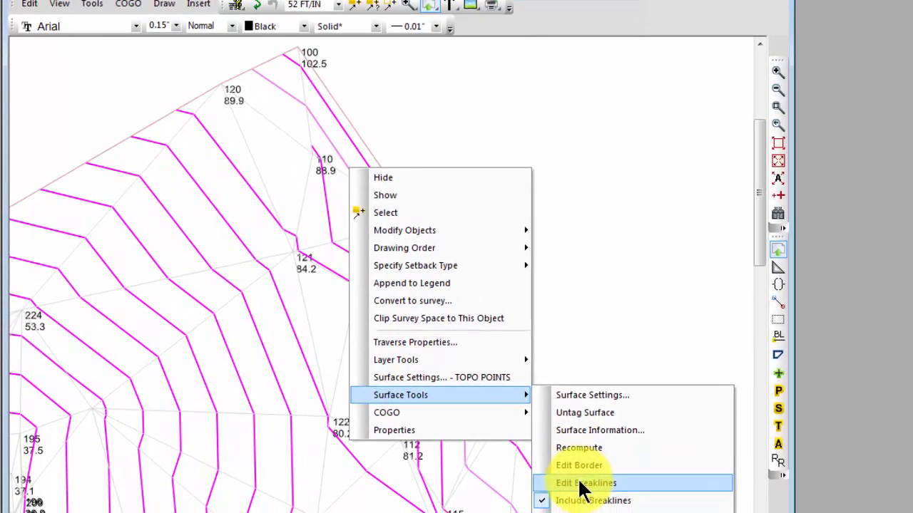
left_click(583, 483)
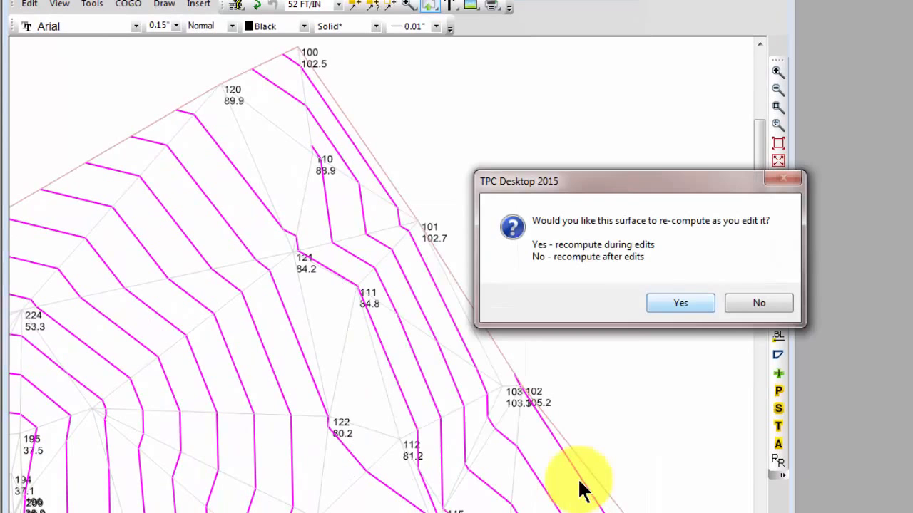
left_click(681, 305)
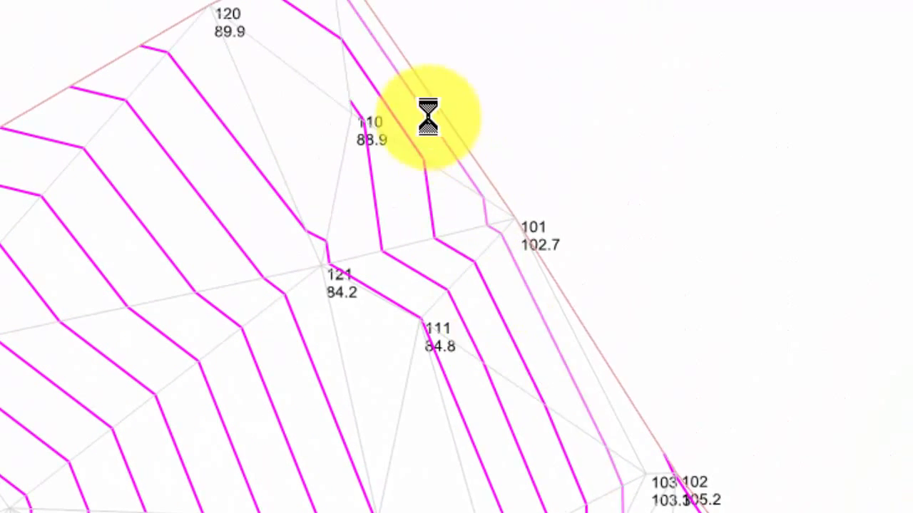
mouse_move(379, 138)
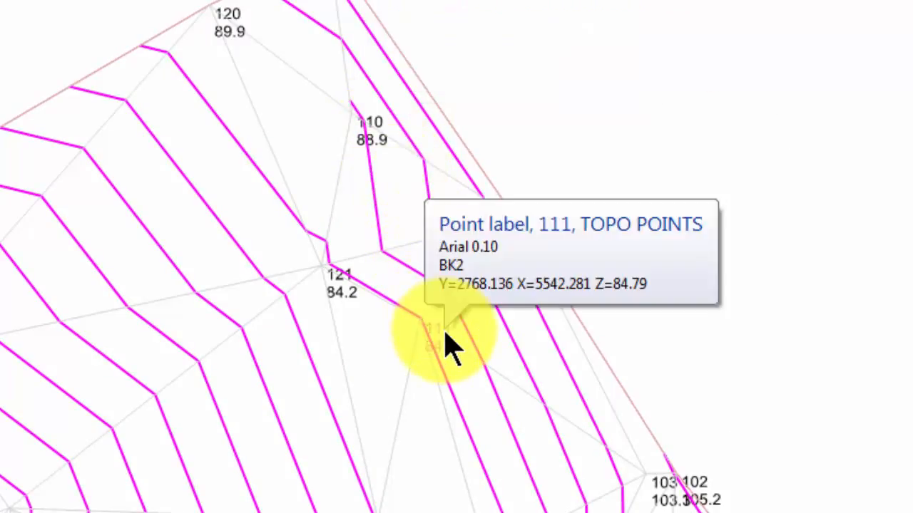
left_click(448, 347)
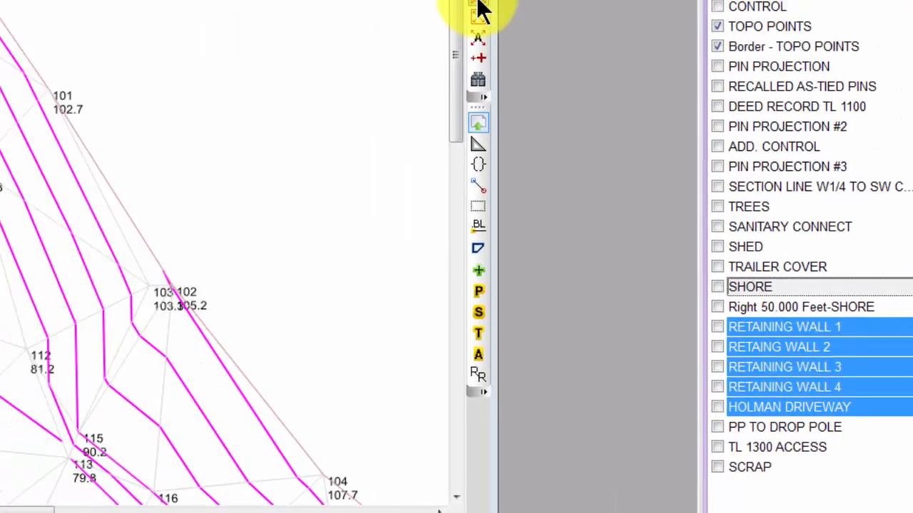
Get breaklines from the selected traverses into the TOPO POINTS surface and apply the change
left_click(480, 9)
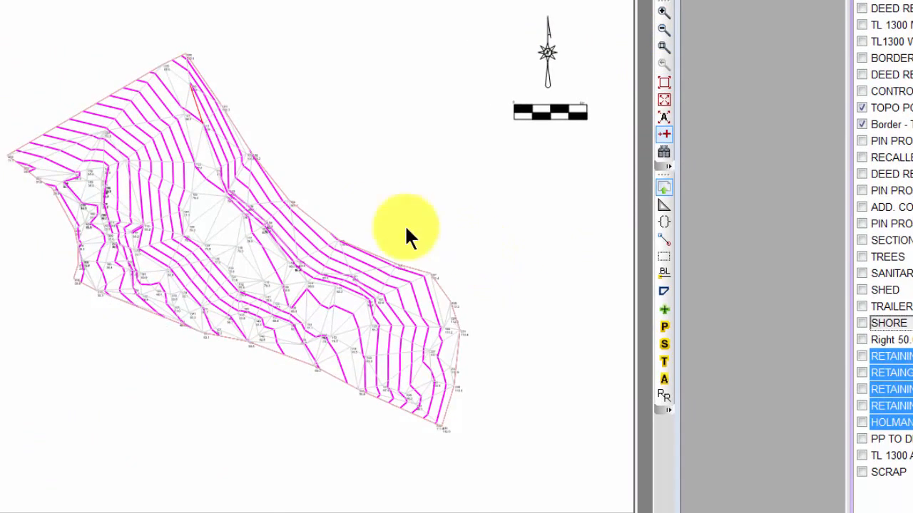
scroll(364, 202, "up", 2)
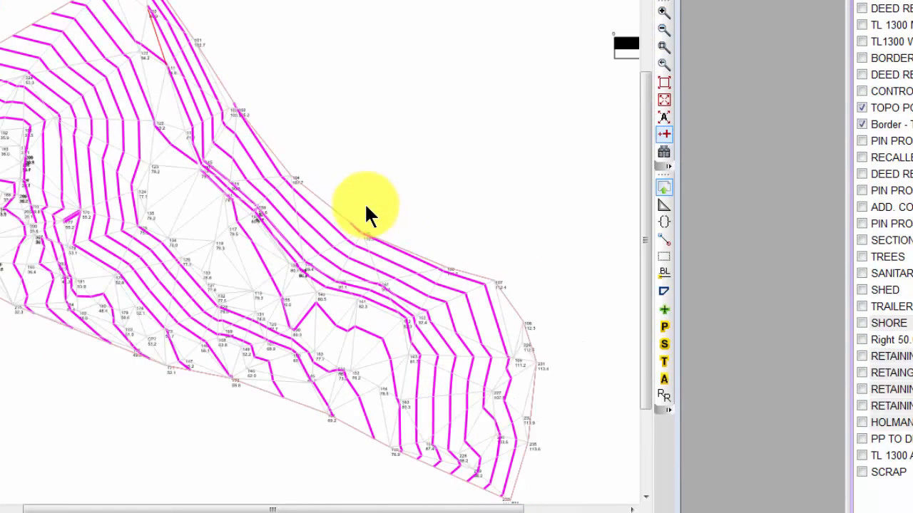
mouse_move(308, 246)
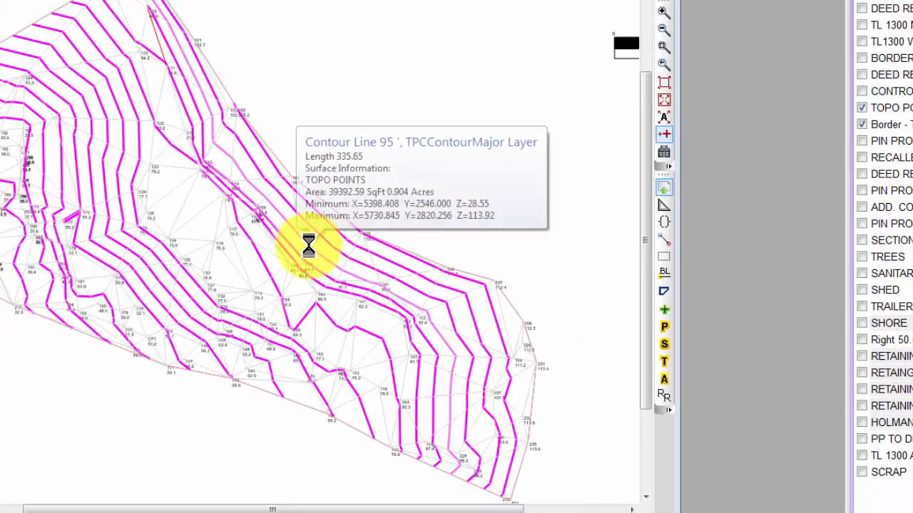
double_click(310, 247)
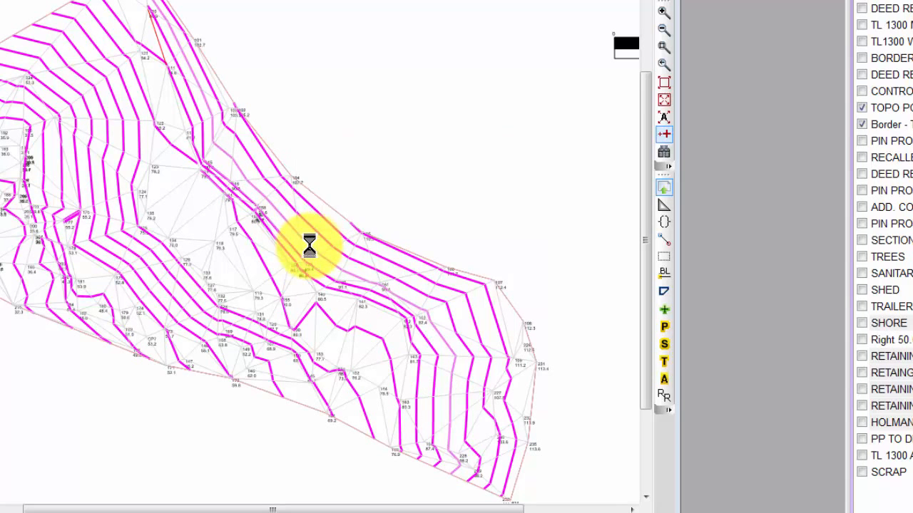
left_click(370, 14)
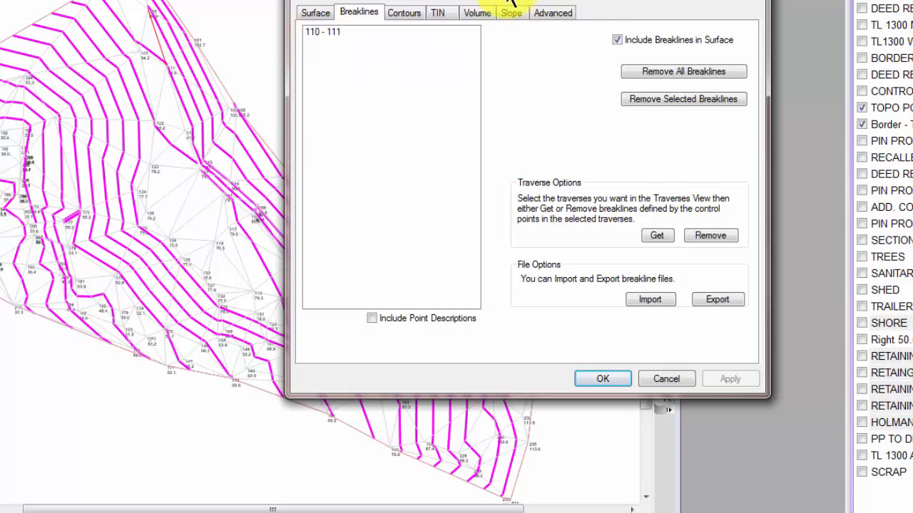
left_click_drag(504, 0, 763, 92)
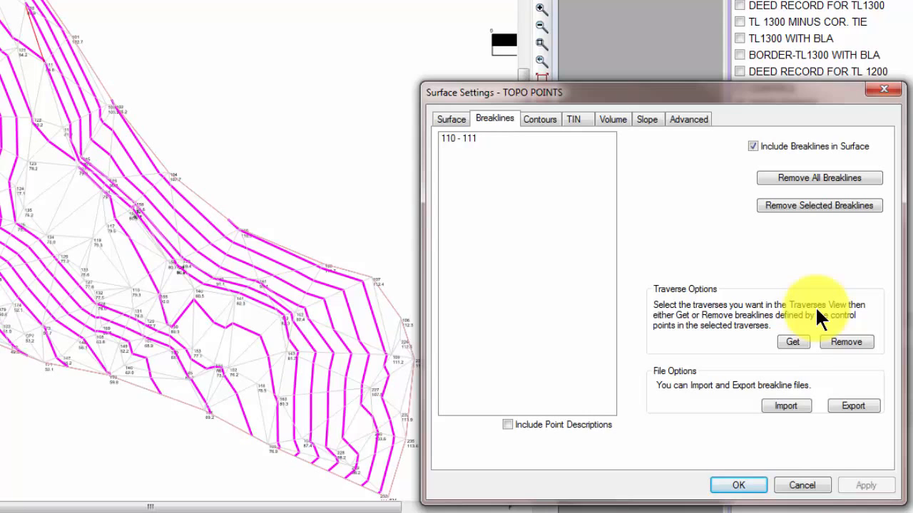
left_click(795, 342)
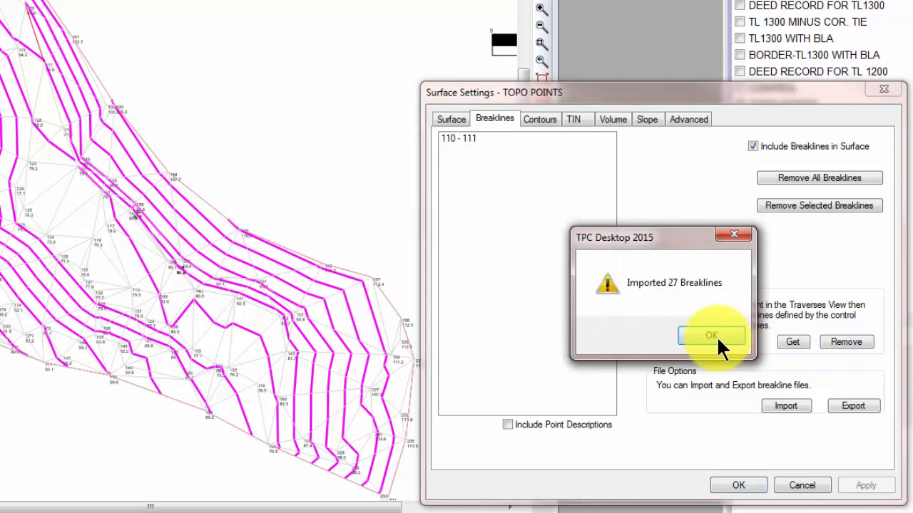
left_click(713, 335)
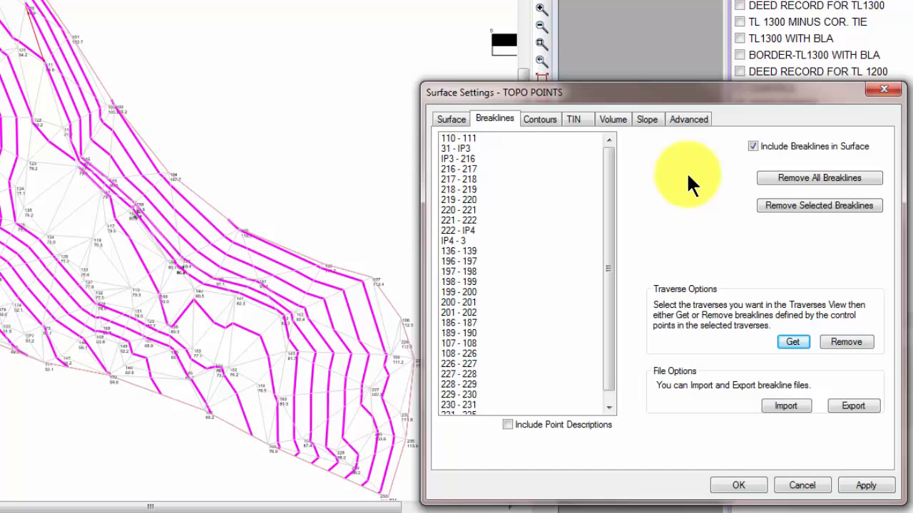
left_click(865, 485)
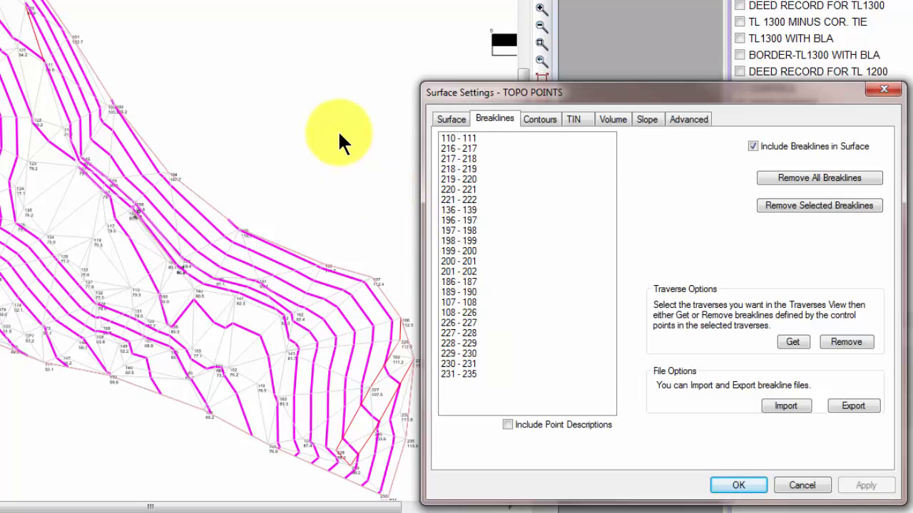
Turn off drawing of the TIN and breaklines for the surface and apply
left_click_drag(609, 90, 646, 97)
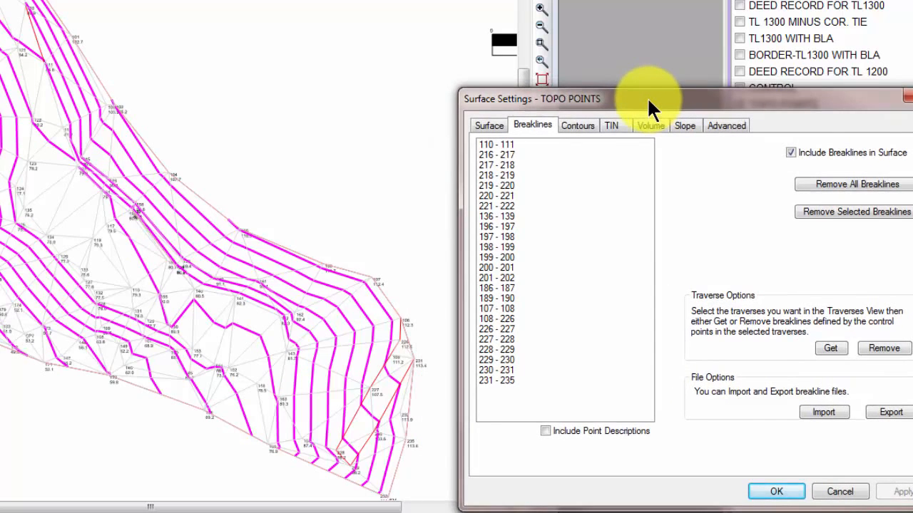
left_click(611, 126)
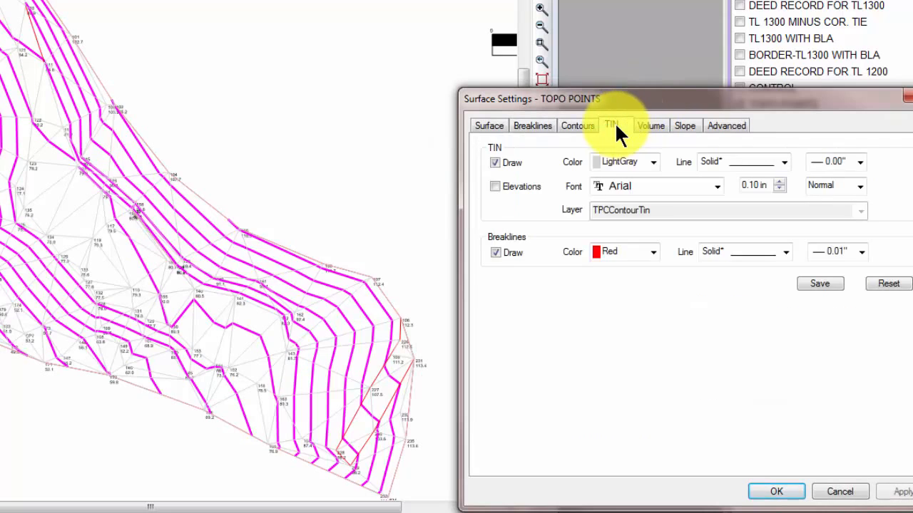
left_click(496, 163)
left_click(492, 248)
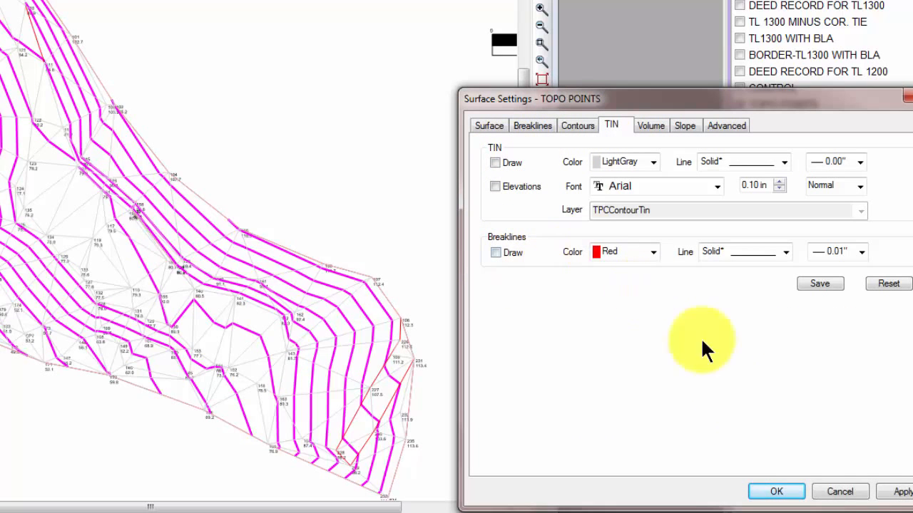
left_click(892, 492)
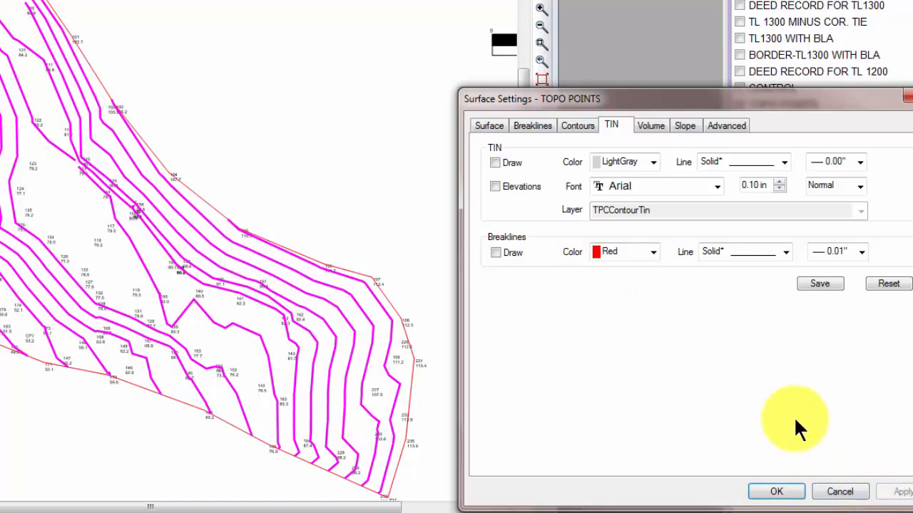
Toggle Include Breaklines in Surface off and back on, applying each state to compare the contours
left_click(538, 125)
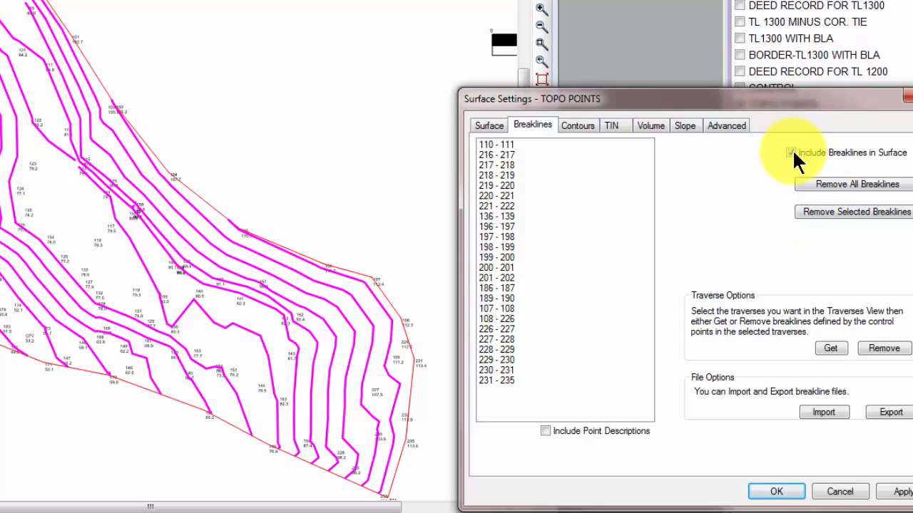
left_click(900, 492)
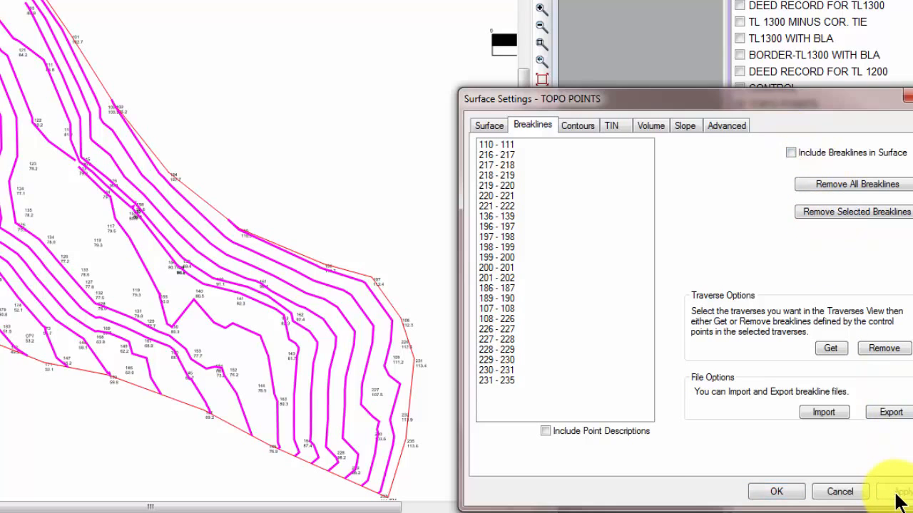
left_click(789, 152)
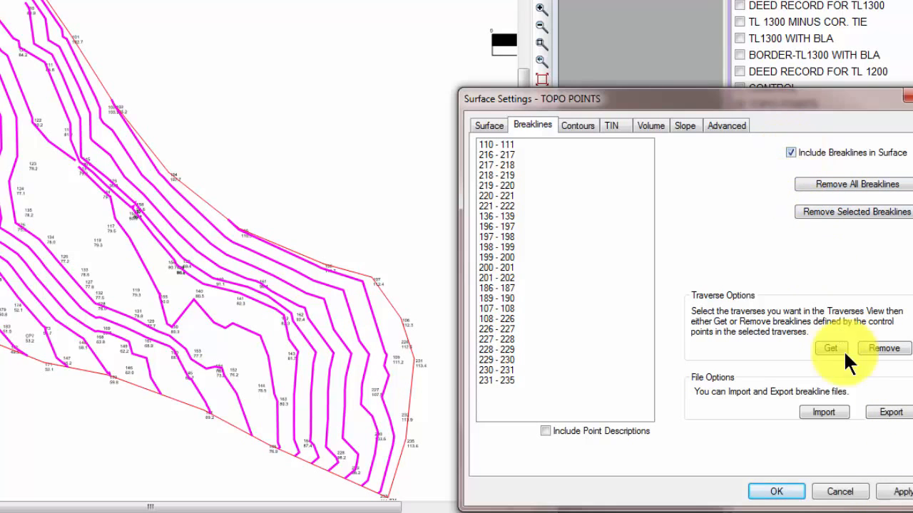
left_click(896, 494)
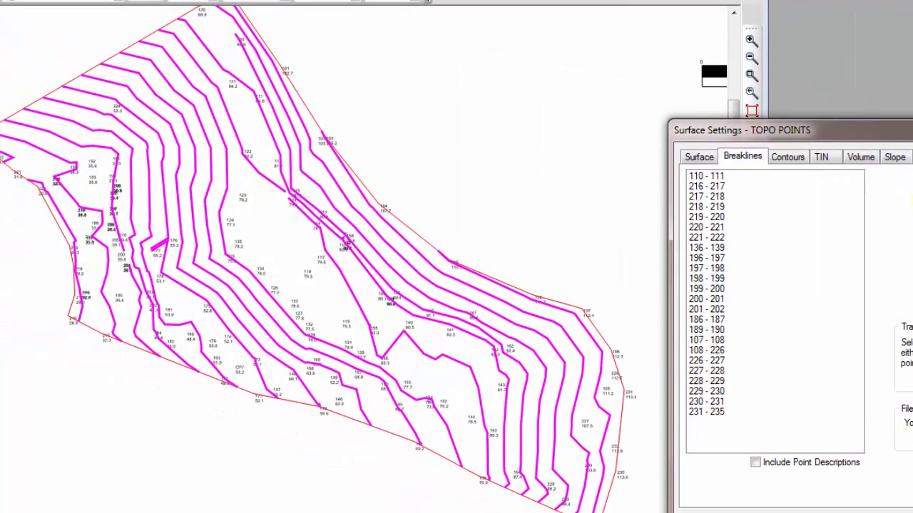